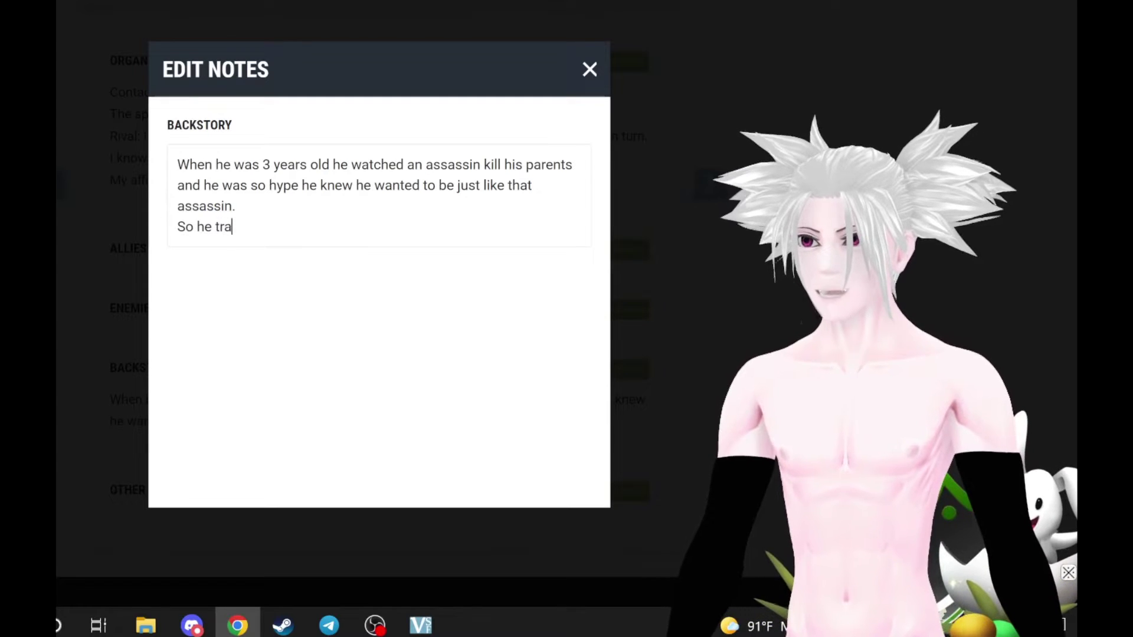
Write backstory lines about training people with knives and joining the Orzhov Syndicate.
{"action": "type", "text": "ined for years, ki"}
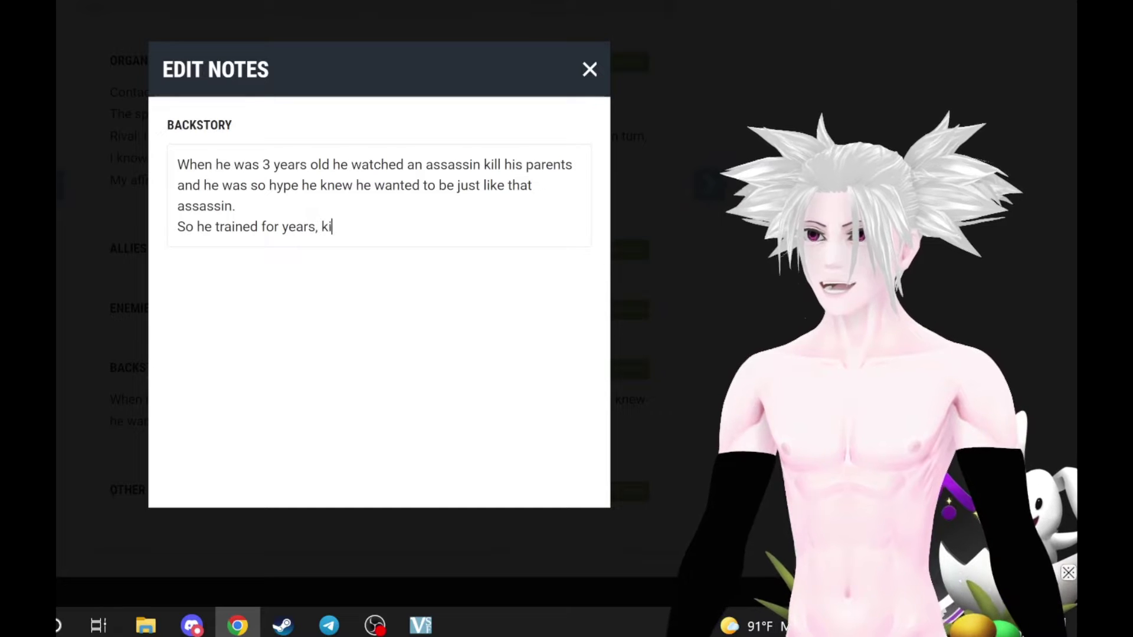
{"action": "type", "text": "lling random animals and homele"}
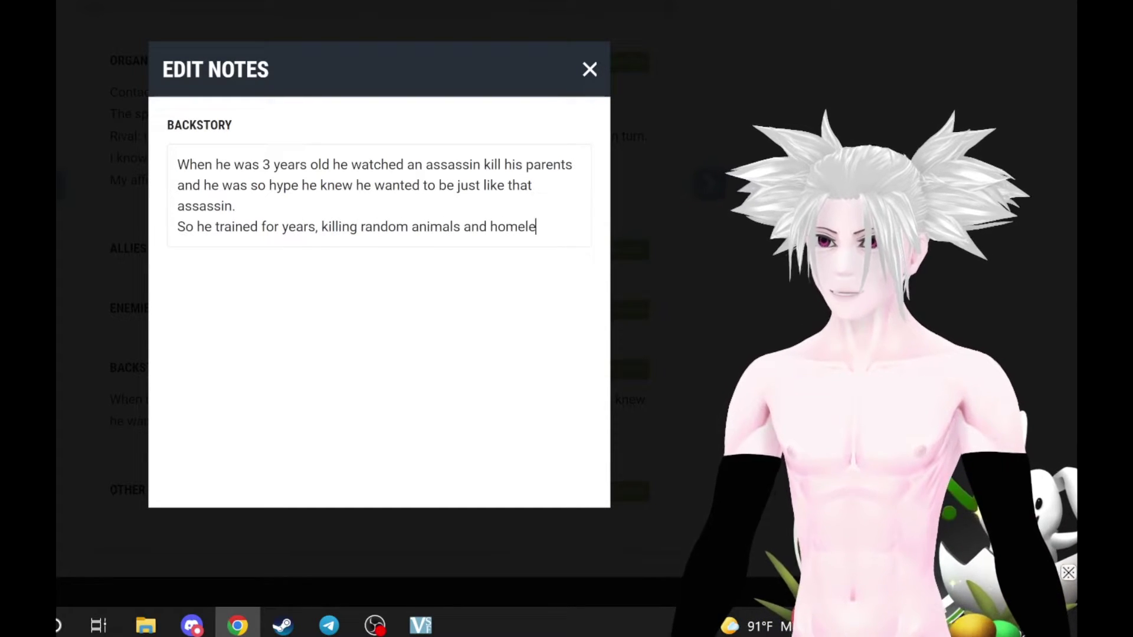
{"action": "type", "text": "ss people with"}
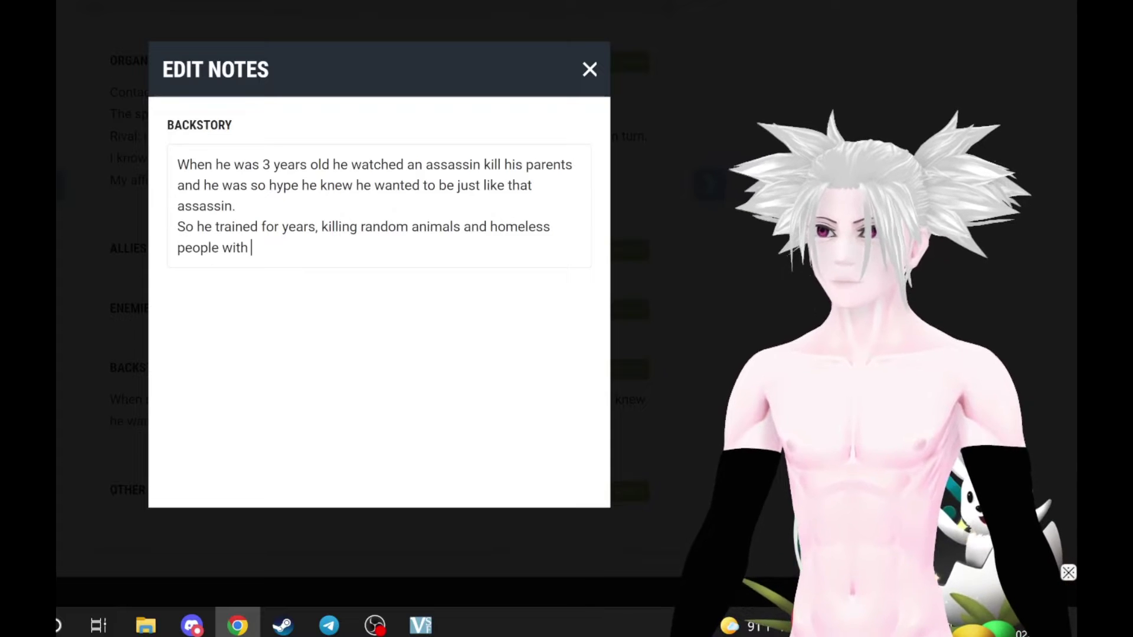
{"action": "type", "text": "knives."}
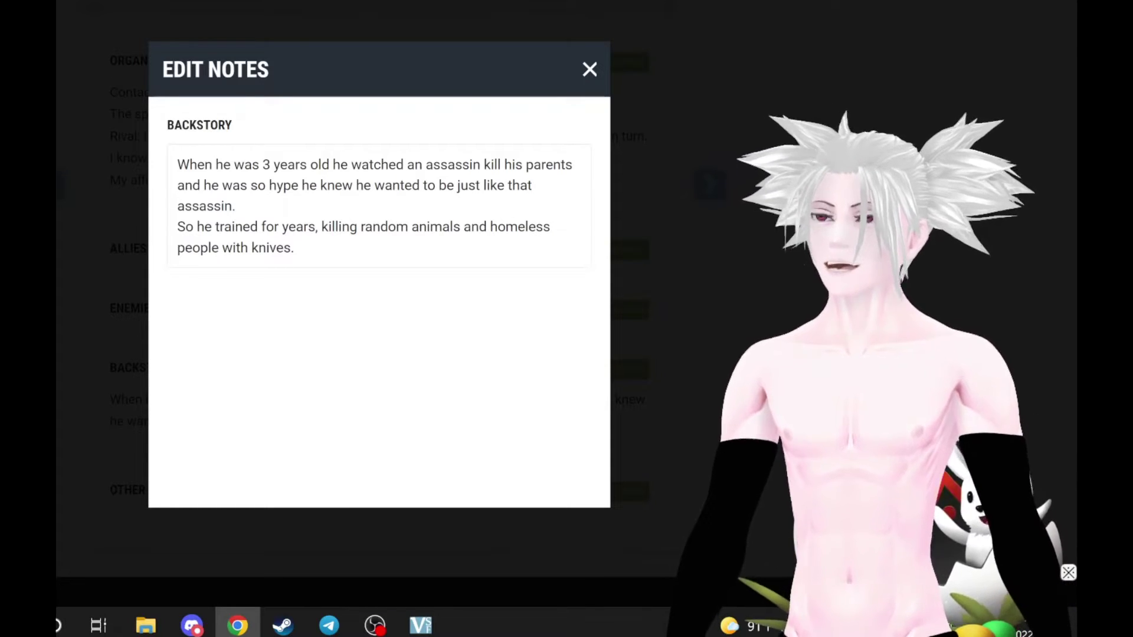
{"action": "key", "text": "Return"}
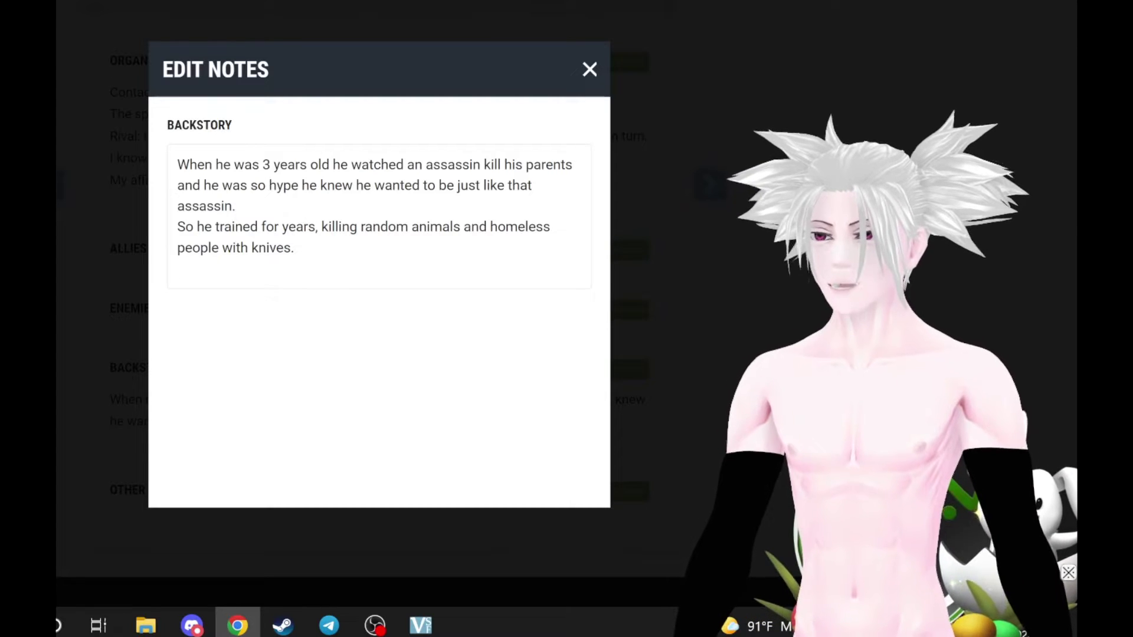
{"action": "type", "text": "He also"}
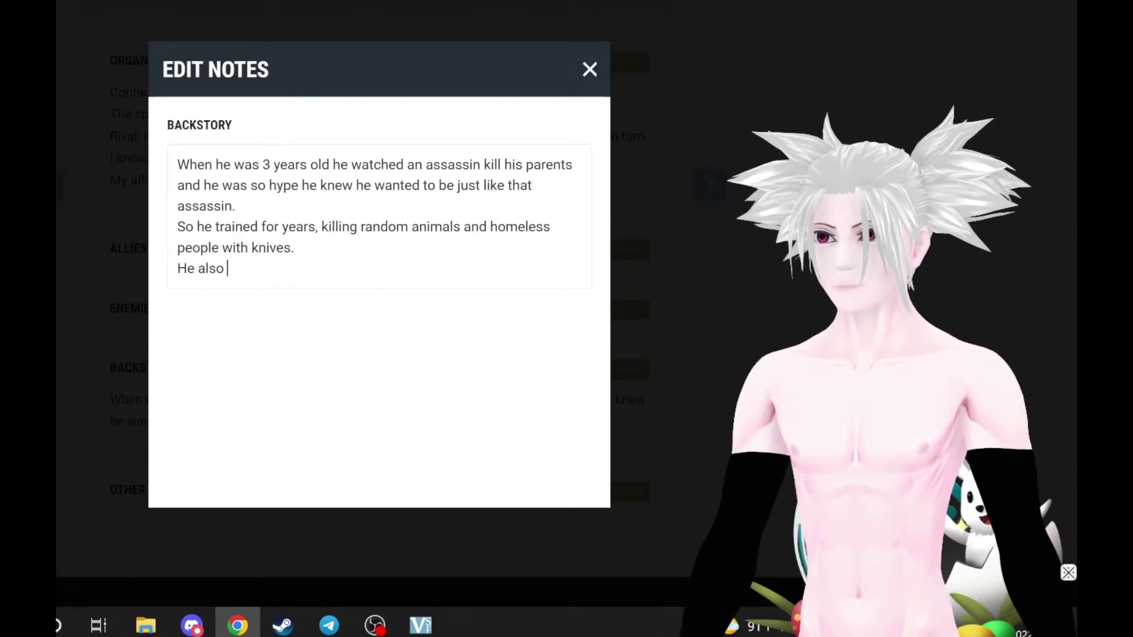
{"action": "type", "text": "tudiedfinane"}
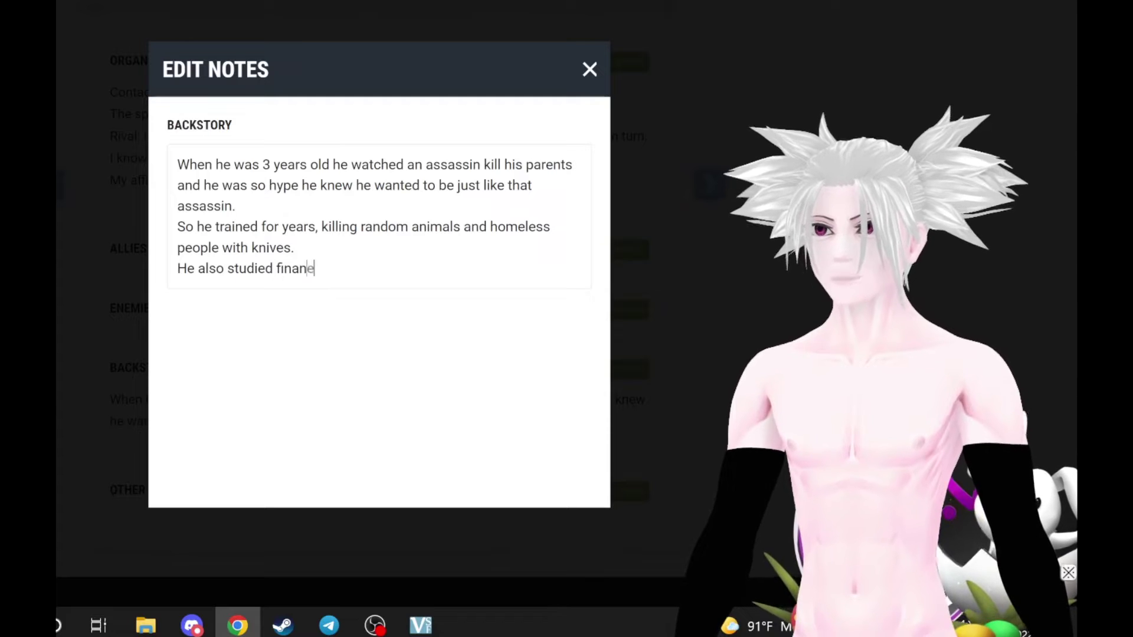
{"action": "key", "text": "BackSpace"}
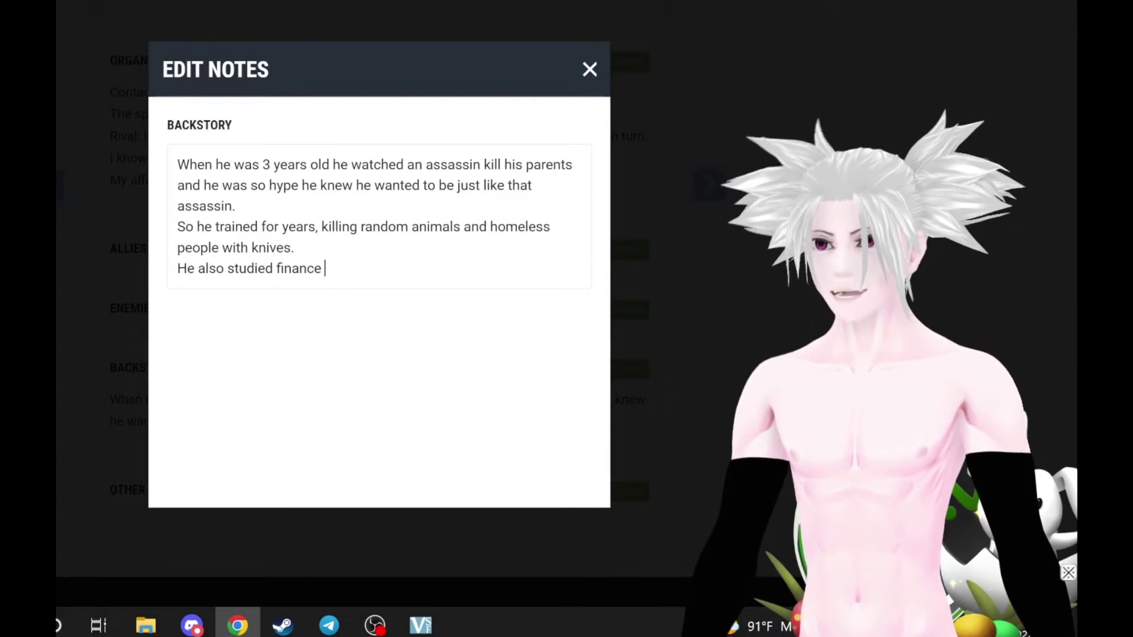
{"action": "type", "text": "and joi"}
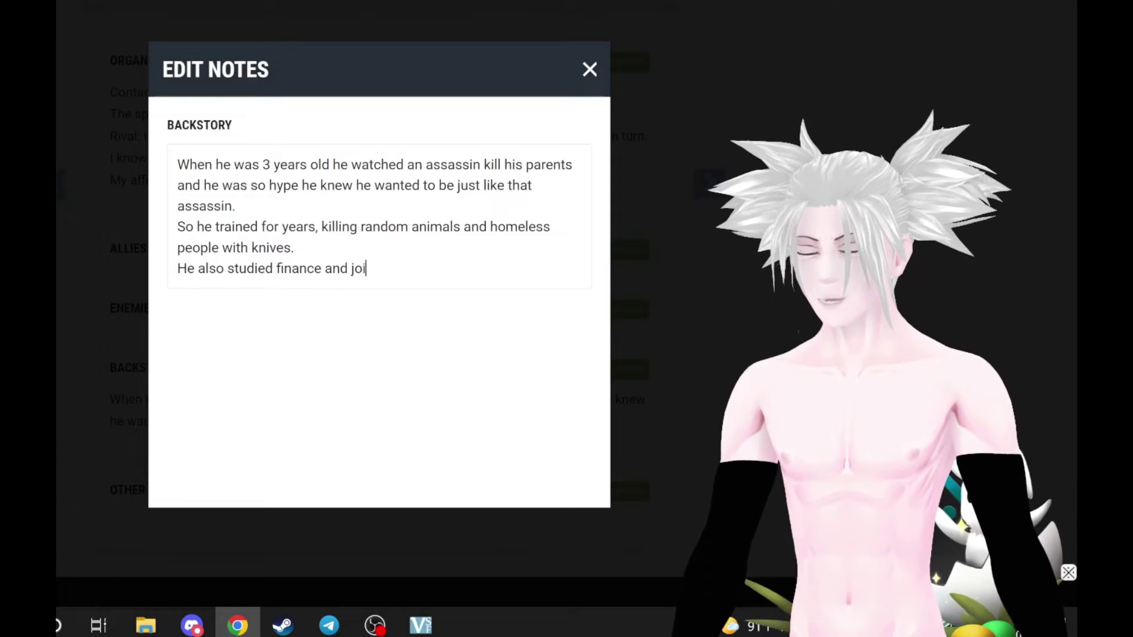
{"action": "type", "text": "ned the Orzhov"}
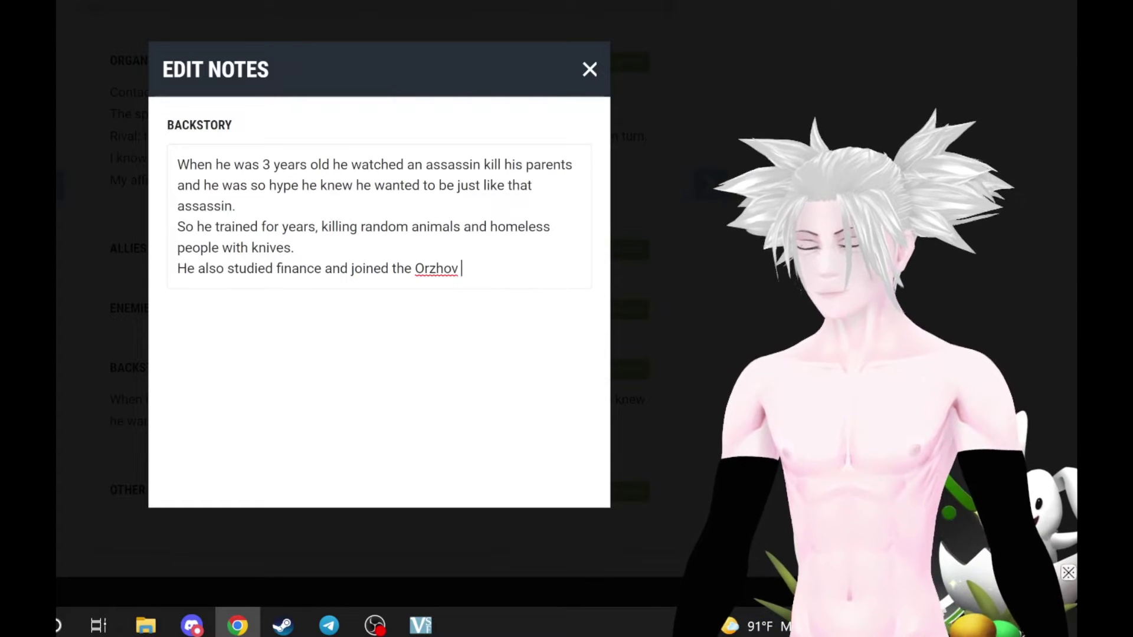
{"action": "type", "text": " Syndicate."}
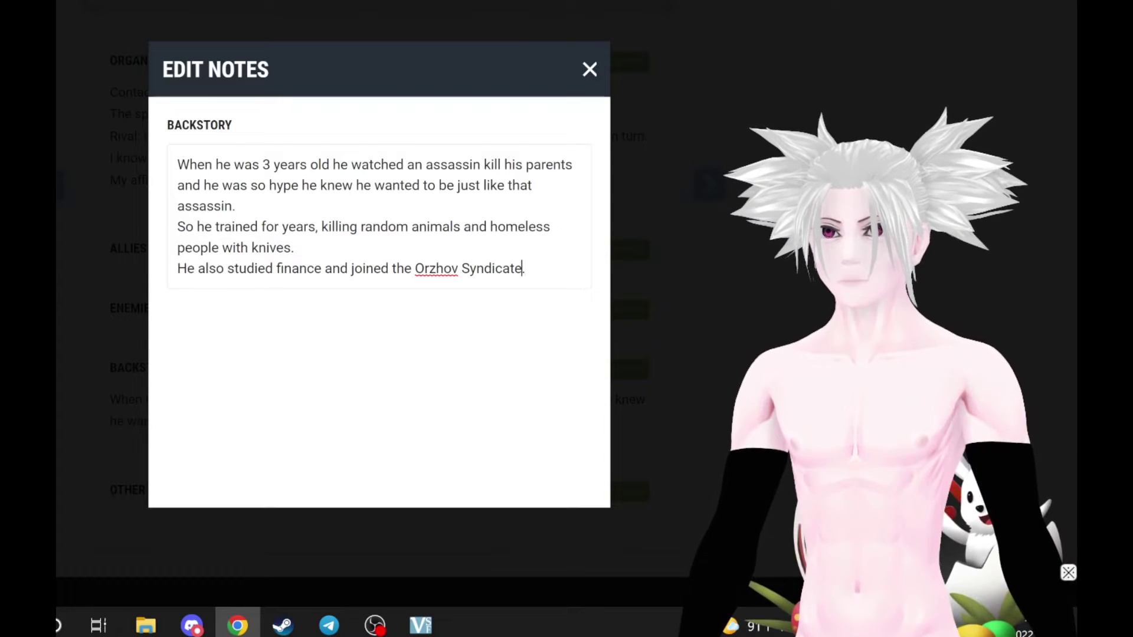
{"action": "type", "text": "at 9 "}
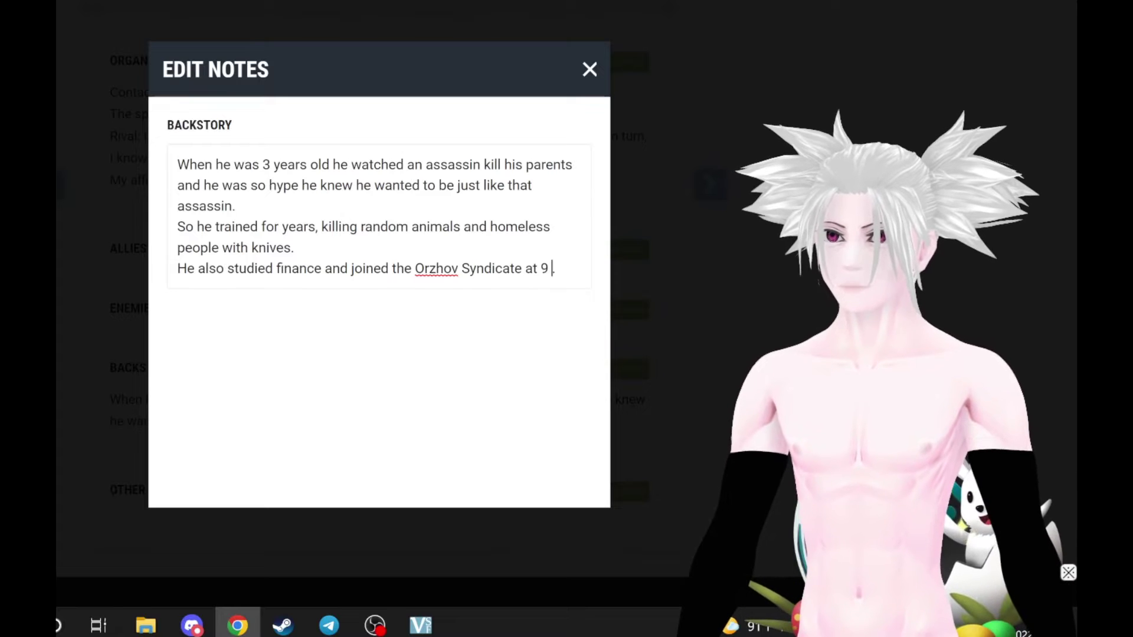
{"action": "type", "text": "s old"}
Add a paragraph about saving money through finance and killing until overspending hurt his finances.
{"action": "key", "text": "Right"}
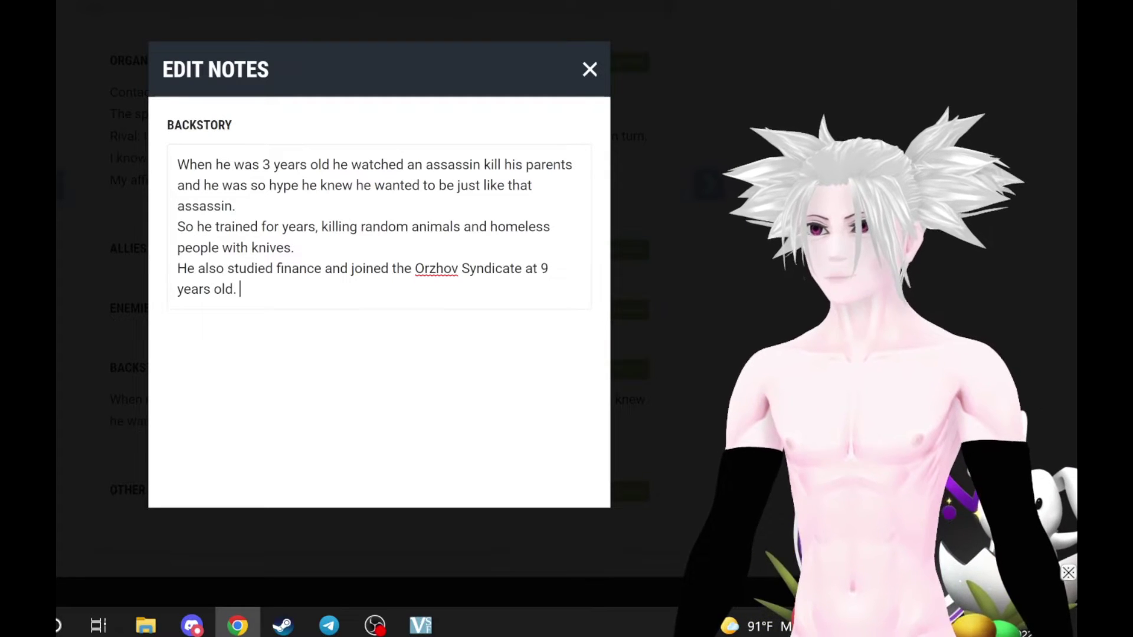
{"action": "key", "text": "Return"}
{"action": "type", "text": "He saved up a lot of money through learning finance and killing people, until "}
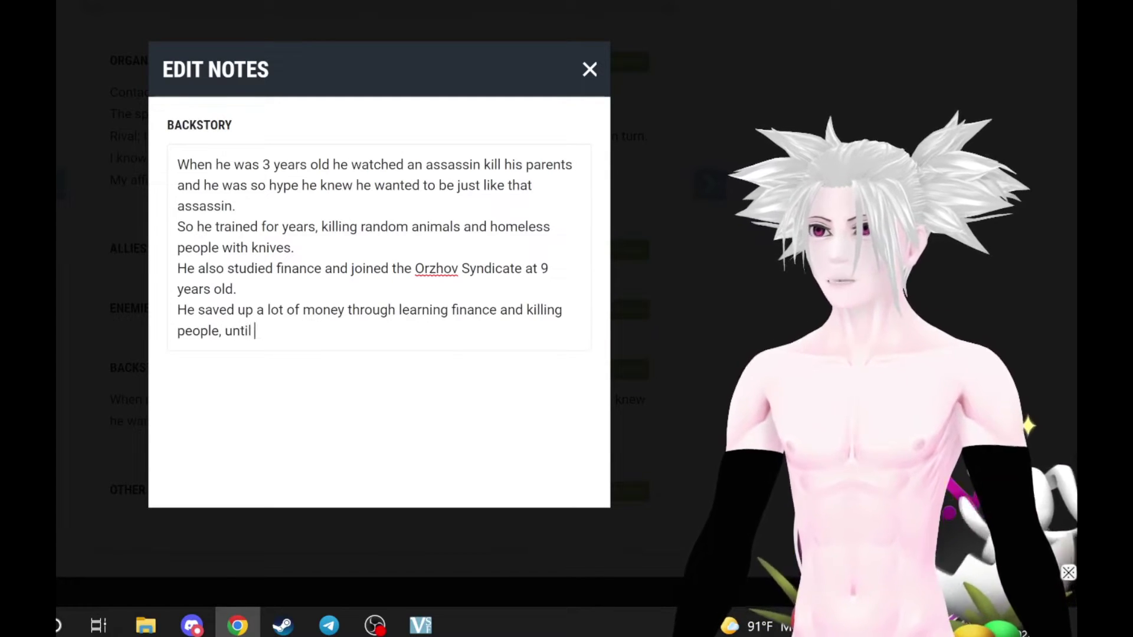
{"action": "type", "text": "he was 13 "}
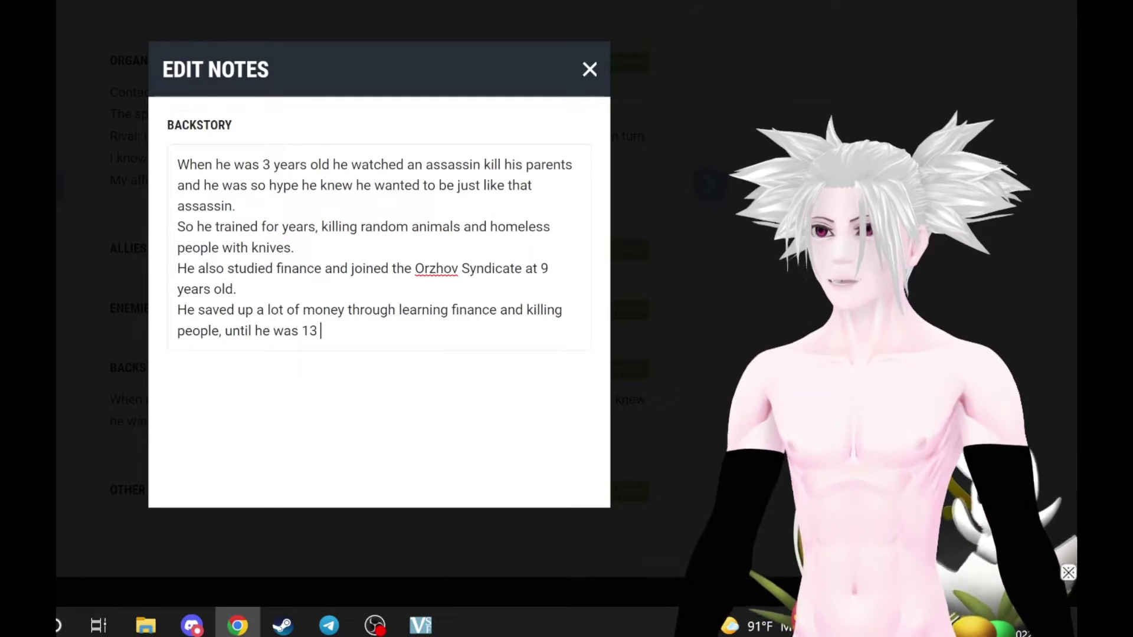
{"action": "type", "text": "and started spending too much money on"}
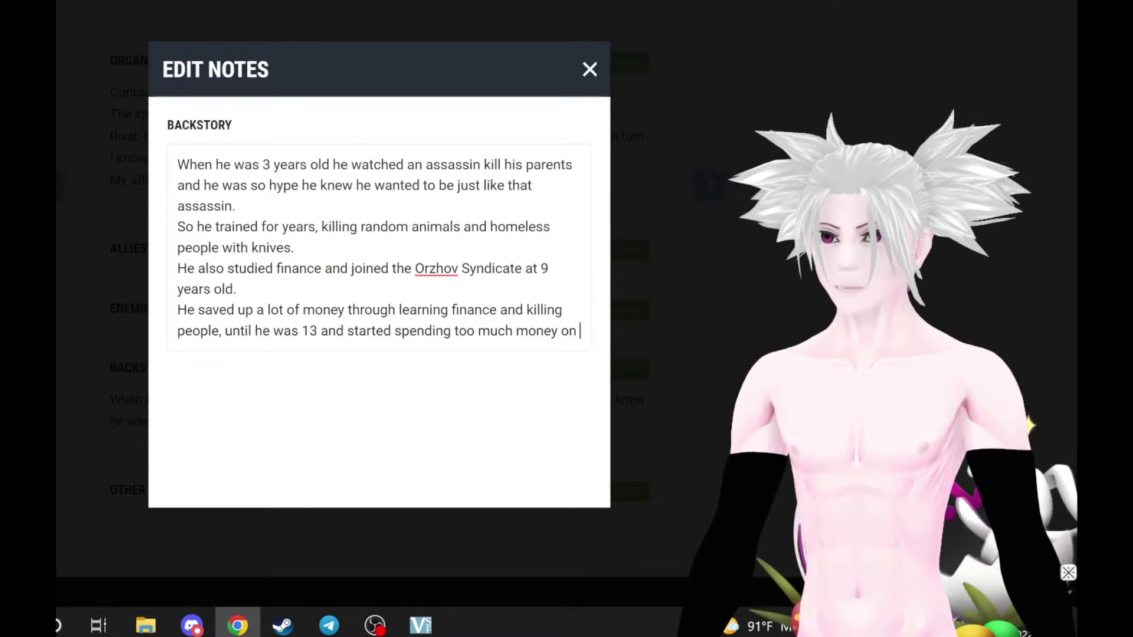
{"action": "type", "text": " prostitutes."}
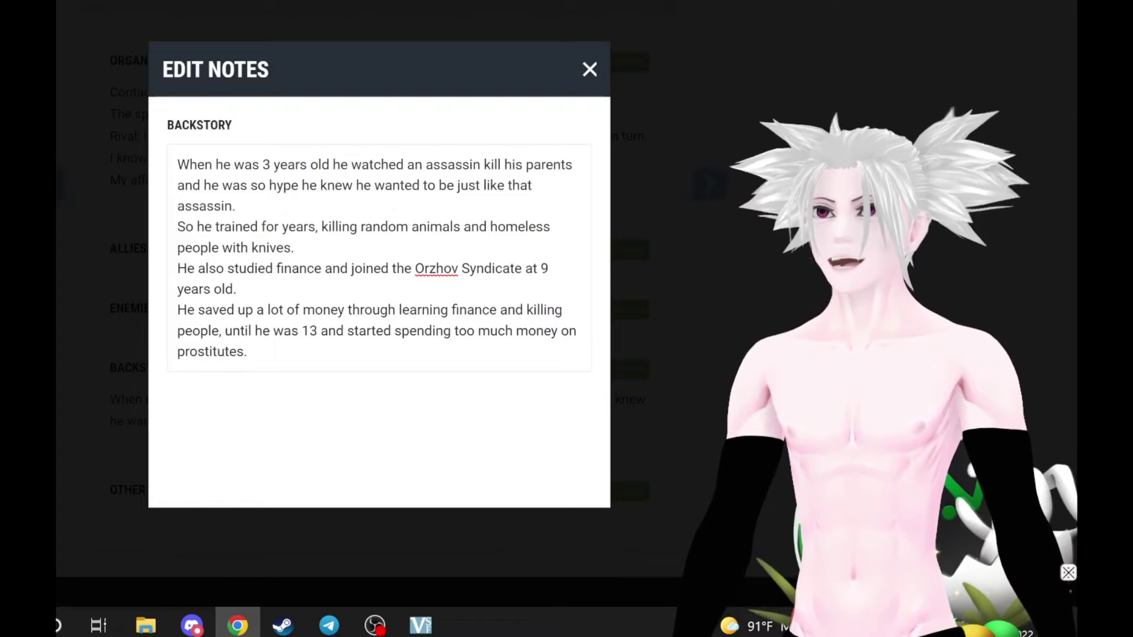
{"action": "type", "text": " This"}
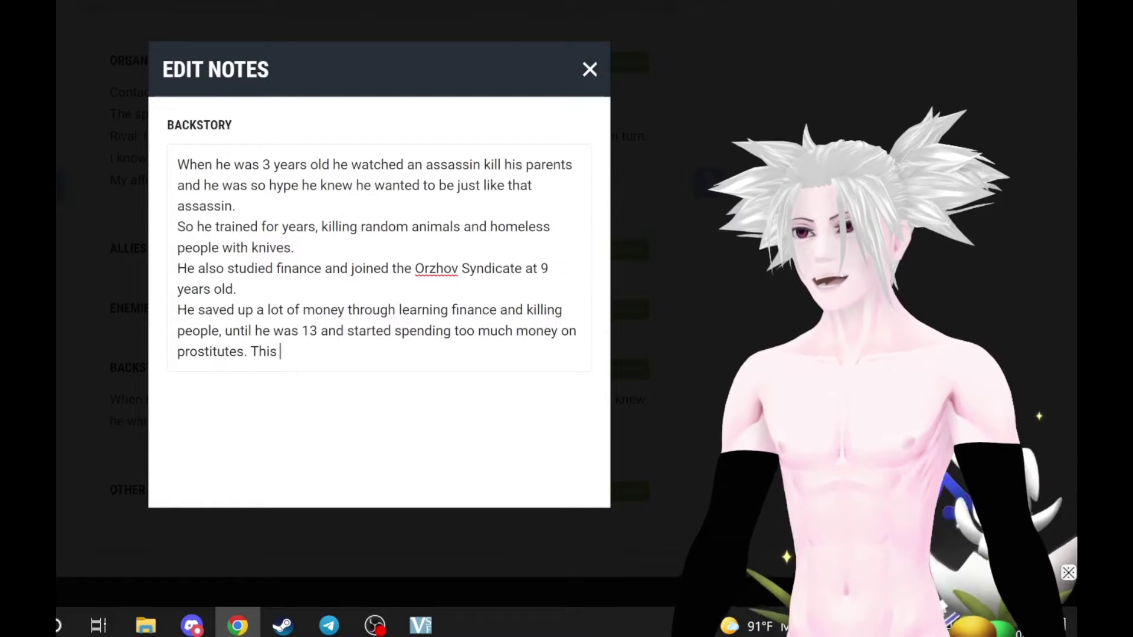
{"action": "type", "text": " imp"}
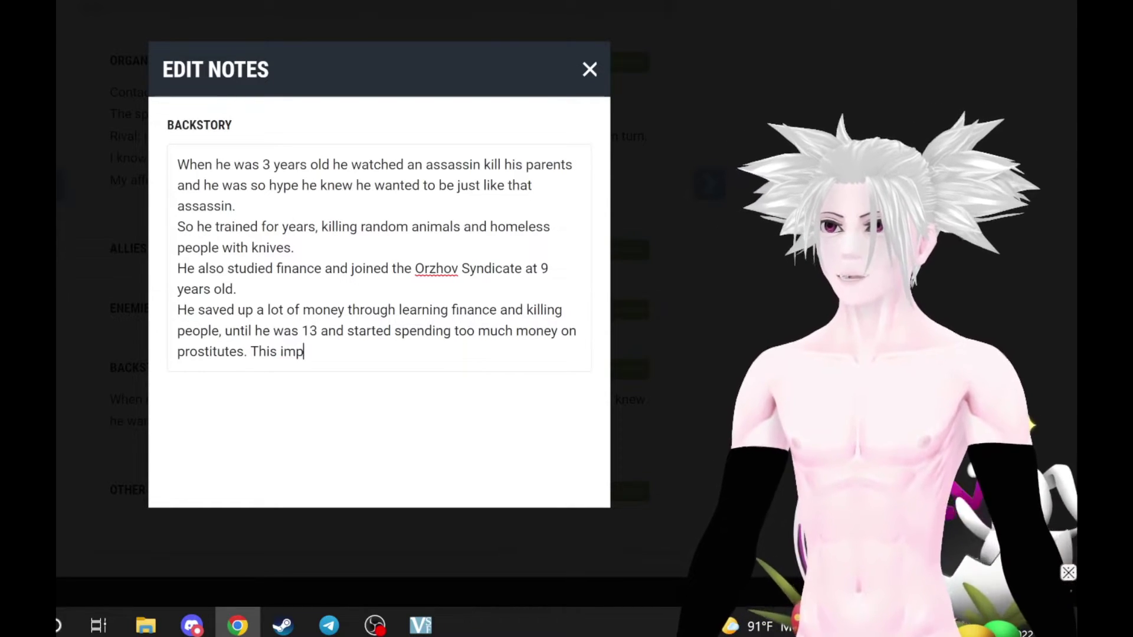
{"action": "type", "text": "acte"}
{"action": "key", "text": "BackSpace"}
{"action": "type", "text": "ted"}
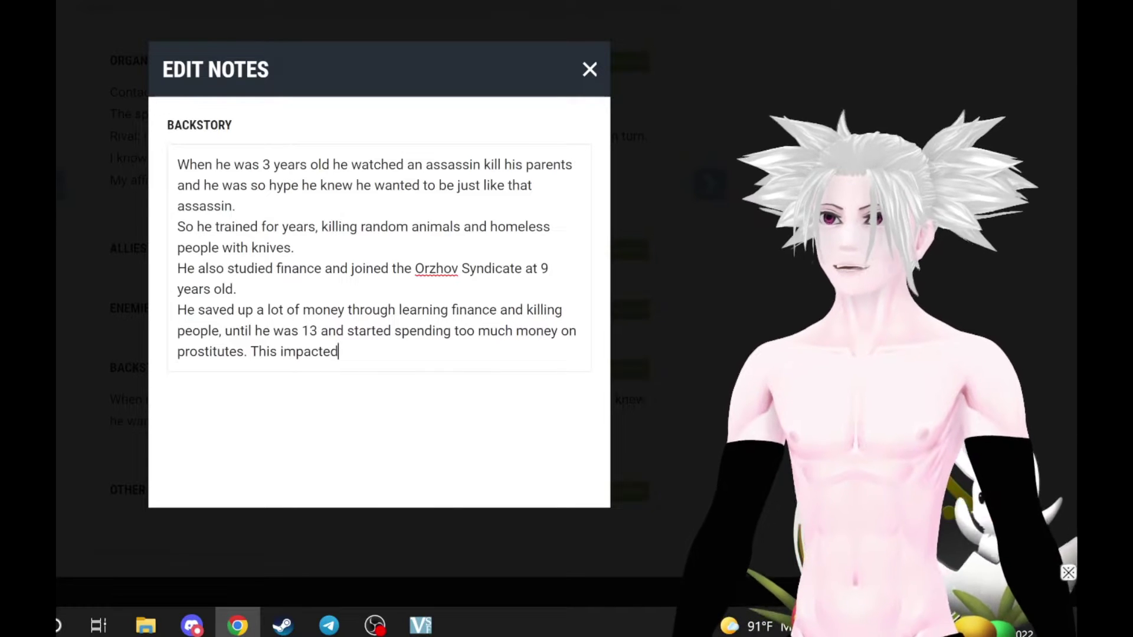
{"action": "type", "text": " his financial strategy negativ"}
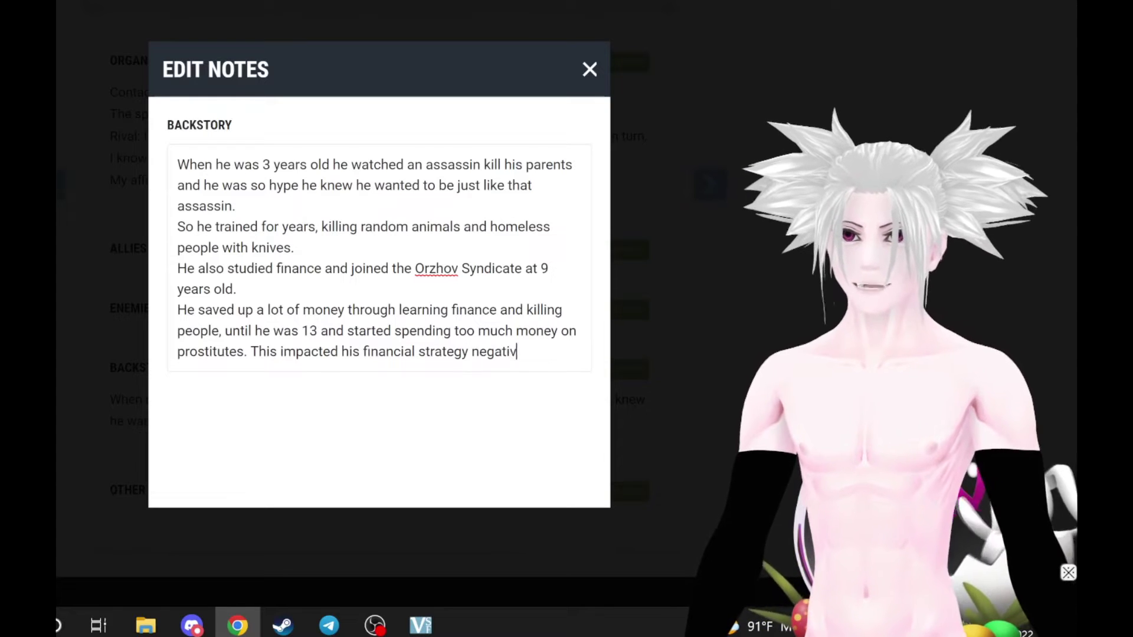
{"action": "type", "text": "ely."}
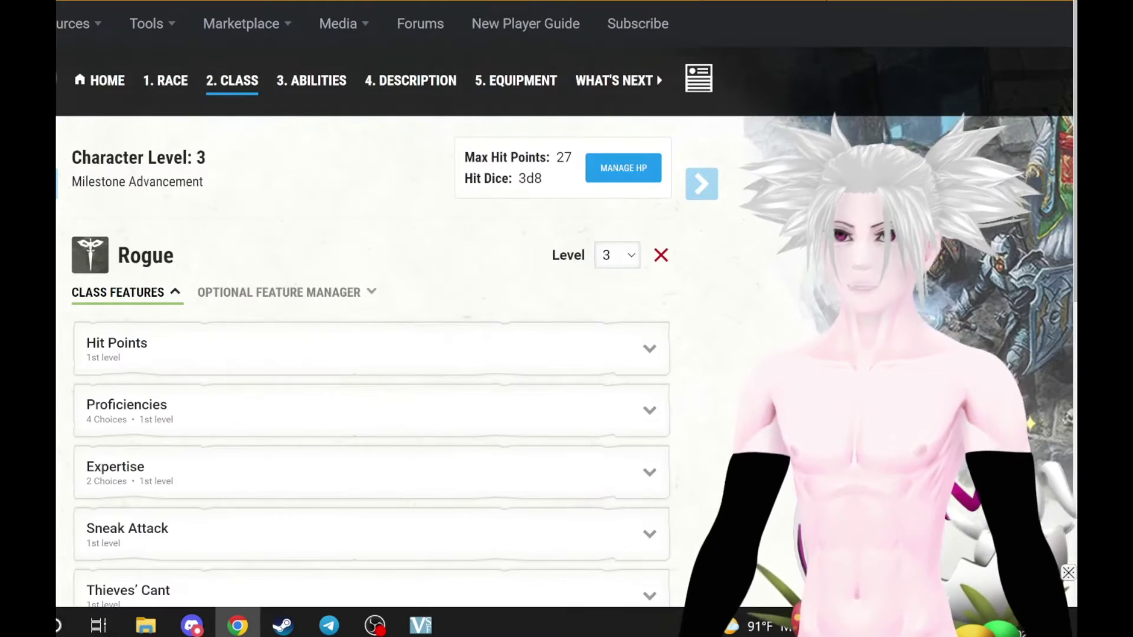
{"action": "scroll", "coordinate": [378, 355], "scroll_direction": "down", "scroll_amount": 8}
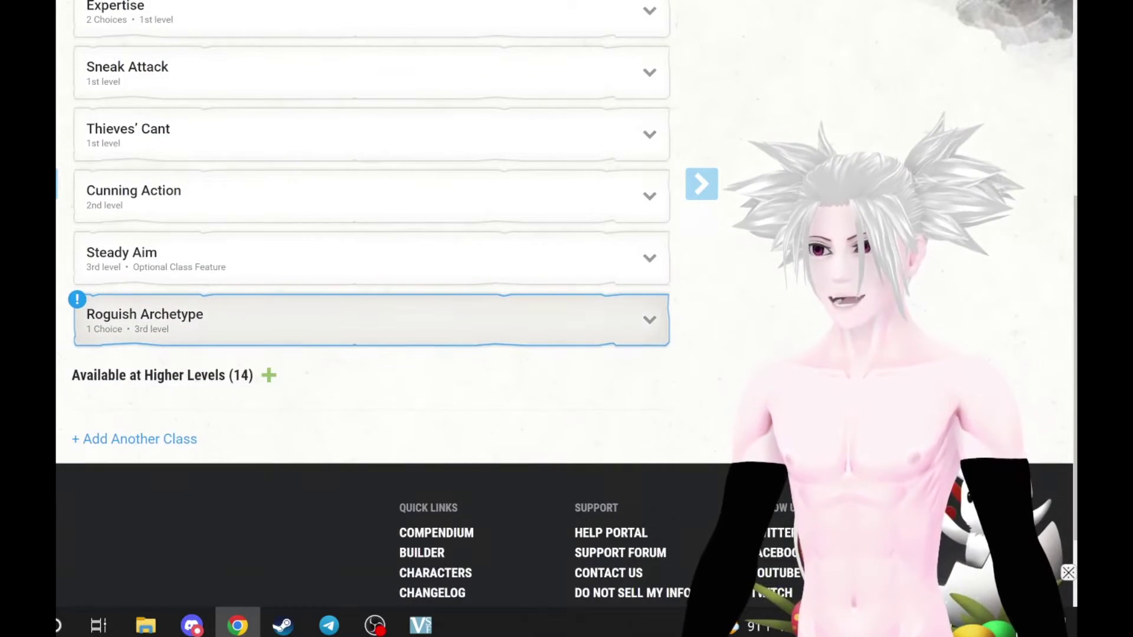
Expand Roguish Archetype and choose Soulknife from its option list.
{"action": "left_click", "coordinate": [367, 317]}
{"action": "scroll", "coordinate": [379, 295], "scroll_direction": "down", "scroll_amount": 3}
{"action": "key", "text": "alt+Down"}
{"action": "key", "text": "Down"}
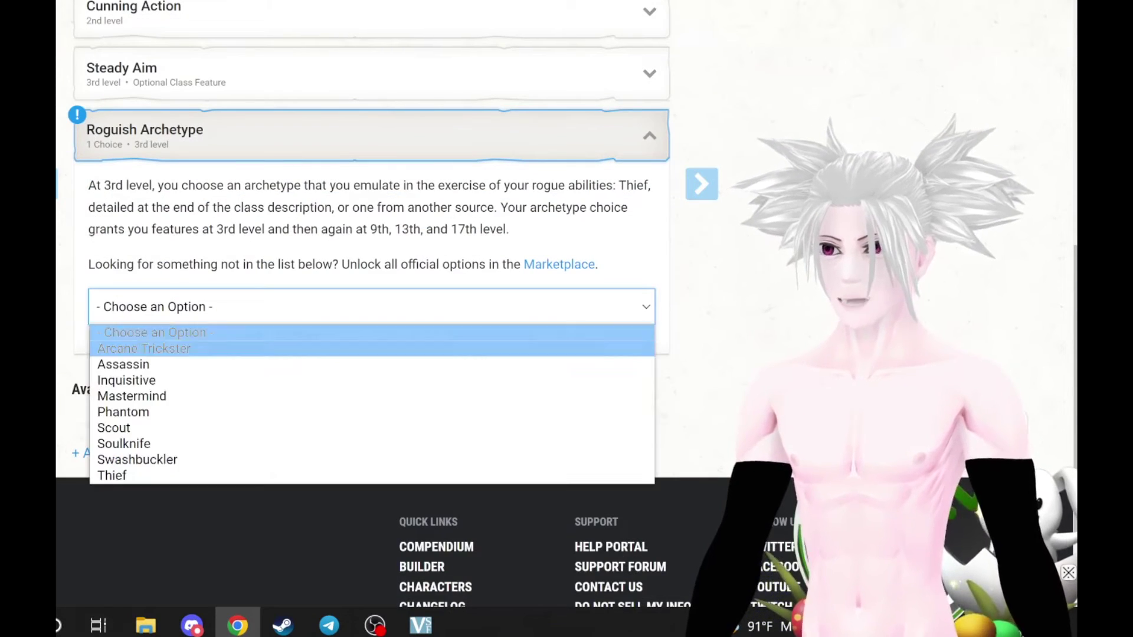
{"action": "key", "text": "Down"}
{"action": "key", "text": "Down"}
{"action": "key", "text": "Down"}
{"action": "key", "text": "Down"}
{"action": "key", "text": "Down"}
{"action": "key", "text": "Down"}
{"action": "key", "text": "Return"}
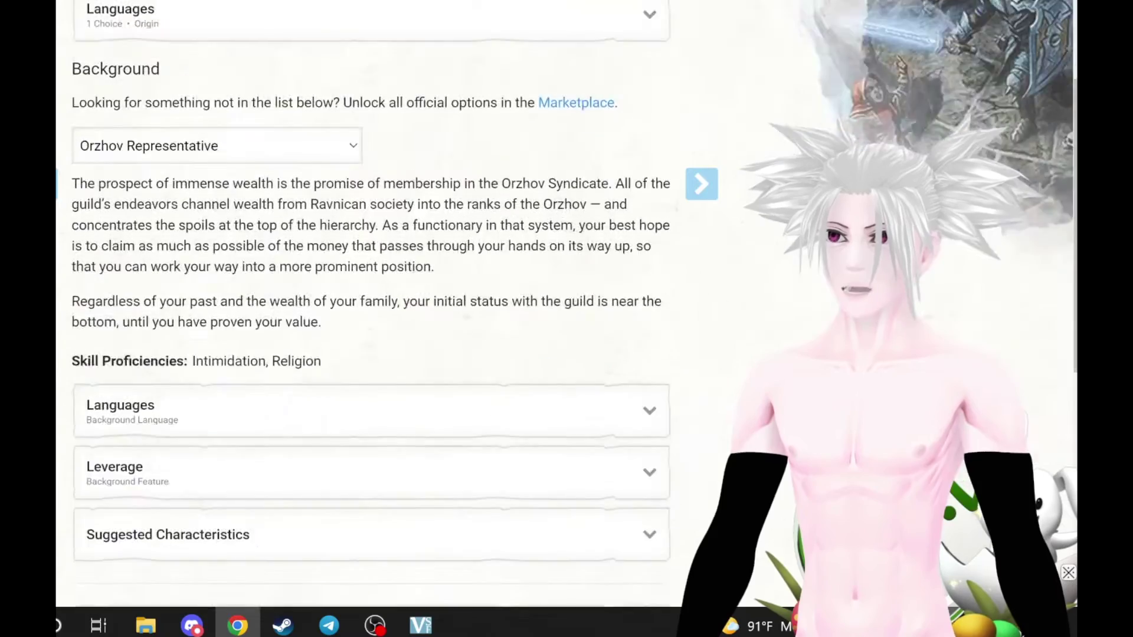
{"action": "scroll", "coordinate": [372, 478], "scroll_direction": "down", "scroll_amount": 3}
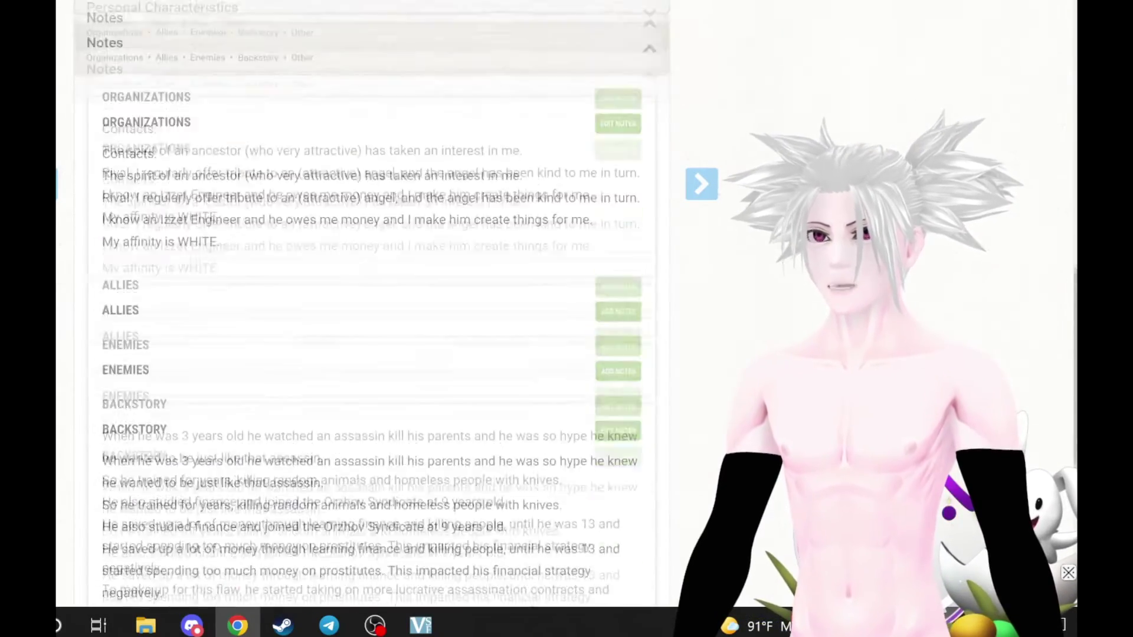
Scroll down to the Notes section and open the Backstory note for editing.
{"action": "scroll", "coordinate": [372, 320], "scroll_direction": "down", "scroll_amount": 3}
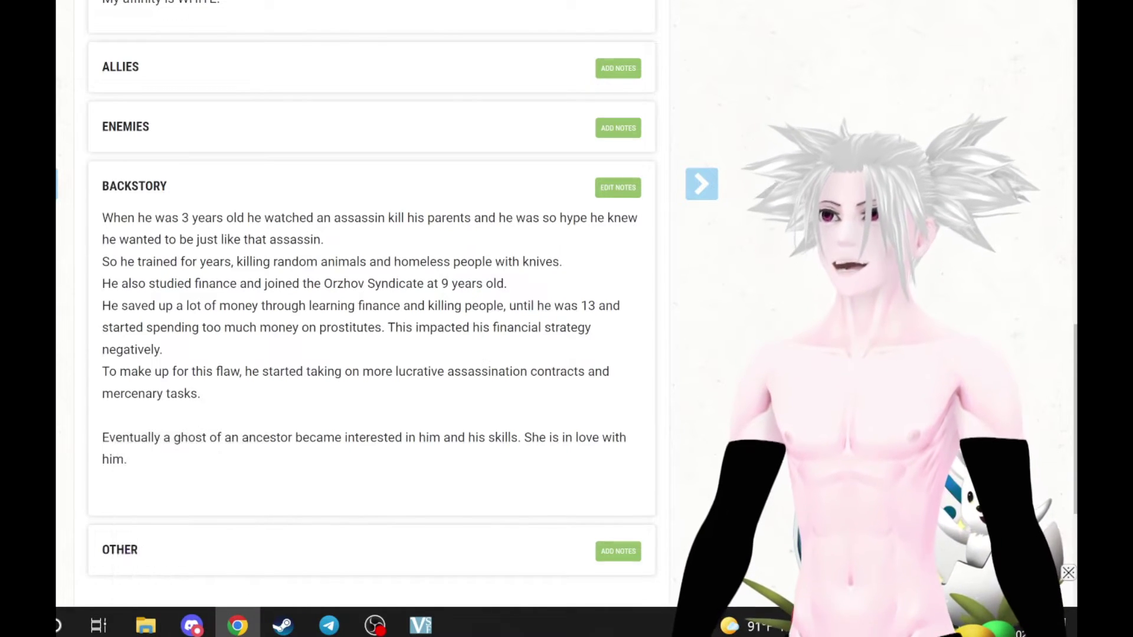
{"action": "scroll", "coordinate": [372, 295], "scroll_direction": "up", "scroll_amount": 2}
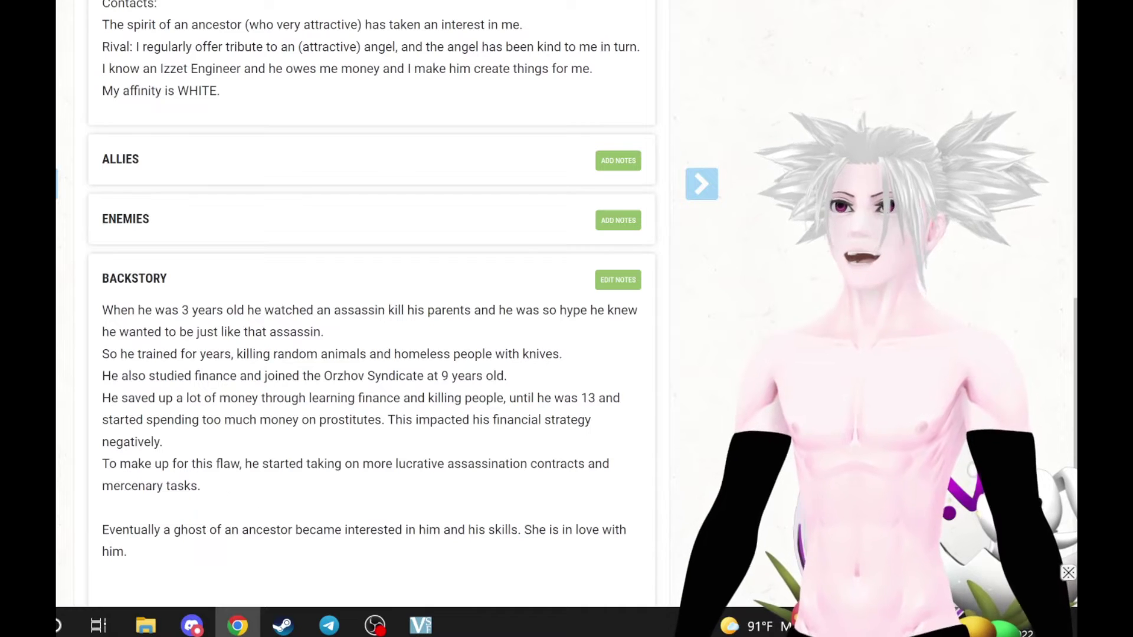
{"action": "scroll", "coordinate": [372, 295], "scroll_direction": "down", "scroll_amount": 1}
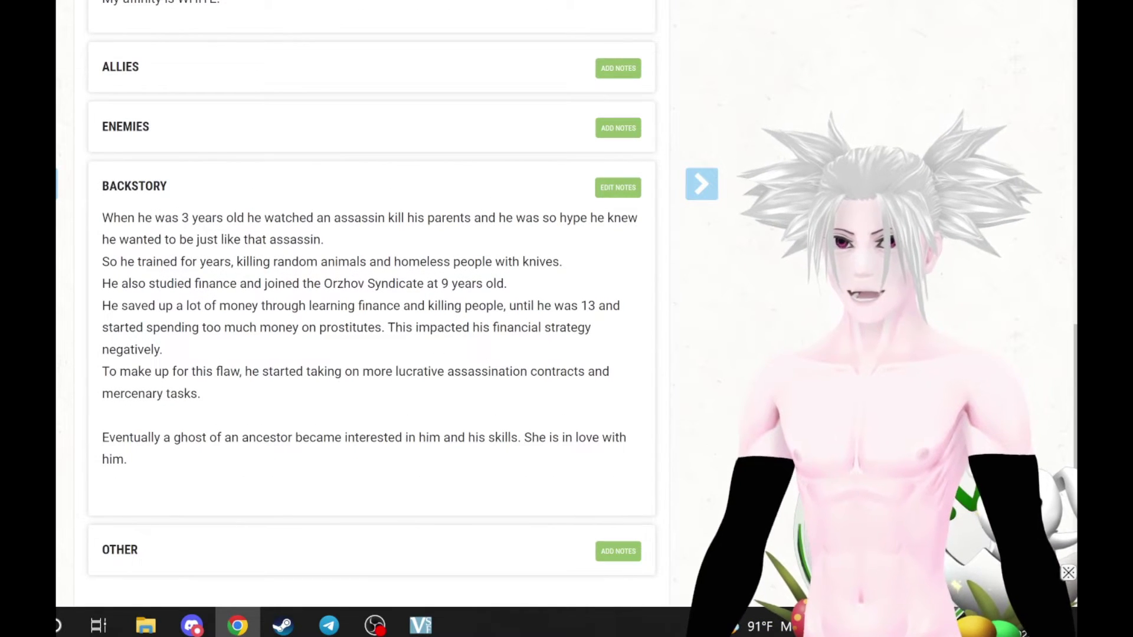
{"action": "left_click", "coordinate": [618, 188]}
Add a sentence about his close relationship with an attractive angel he regularly gives gifts.
{"action": "type", "text": "He"}
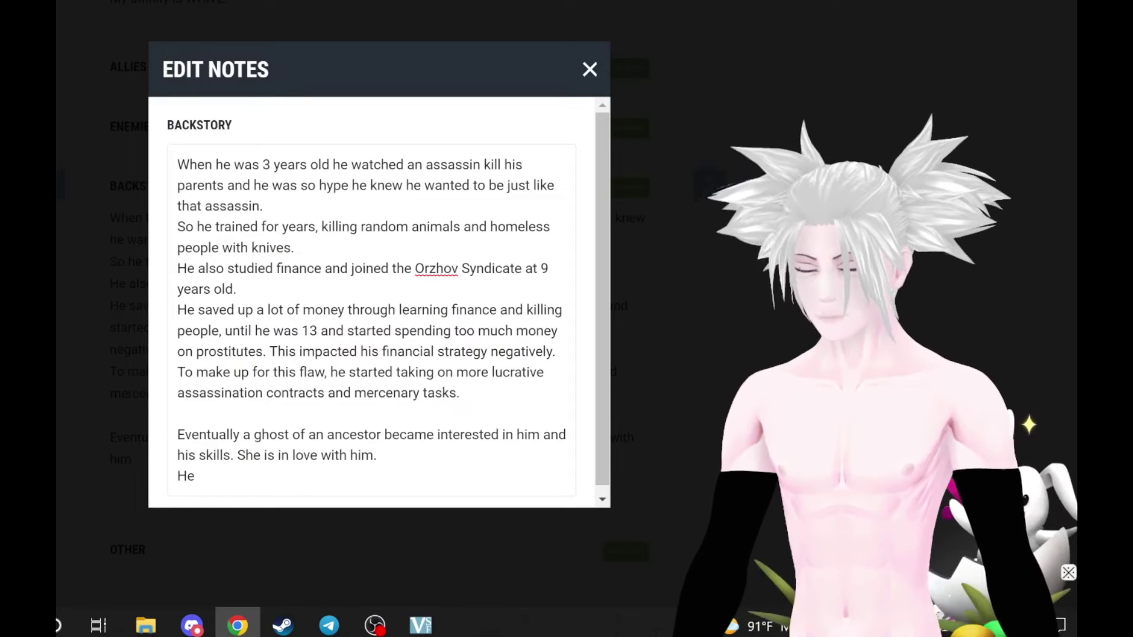
{"action": "type", "text": " has a close rel"}
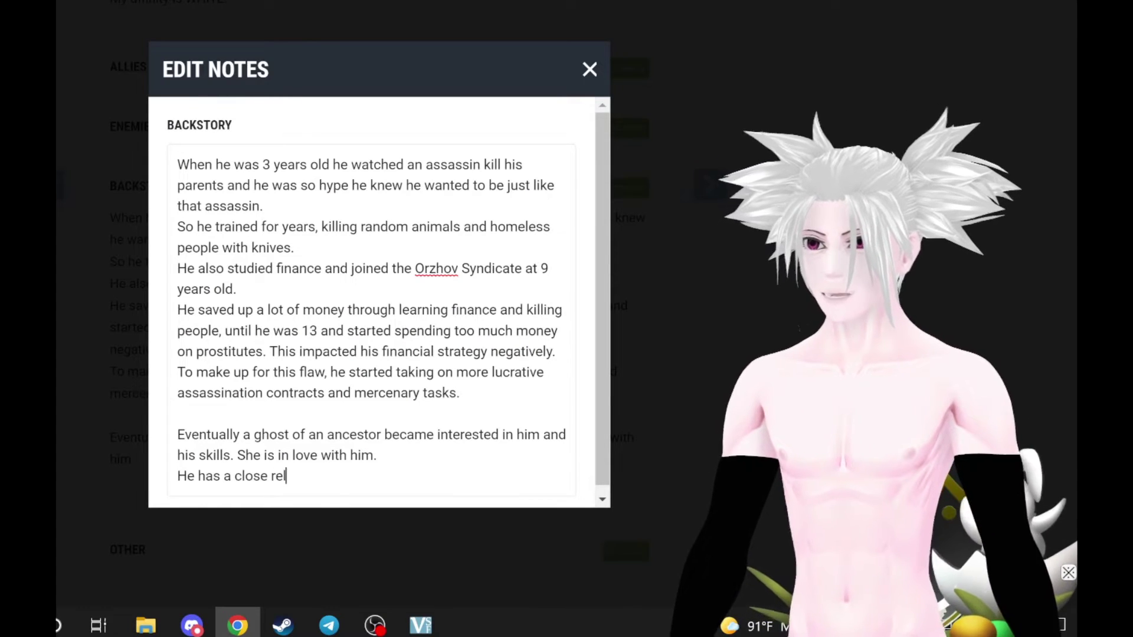
{"action": "type", "text": "ationshi"}
{"action": "type", "text": "ww"}
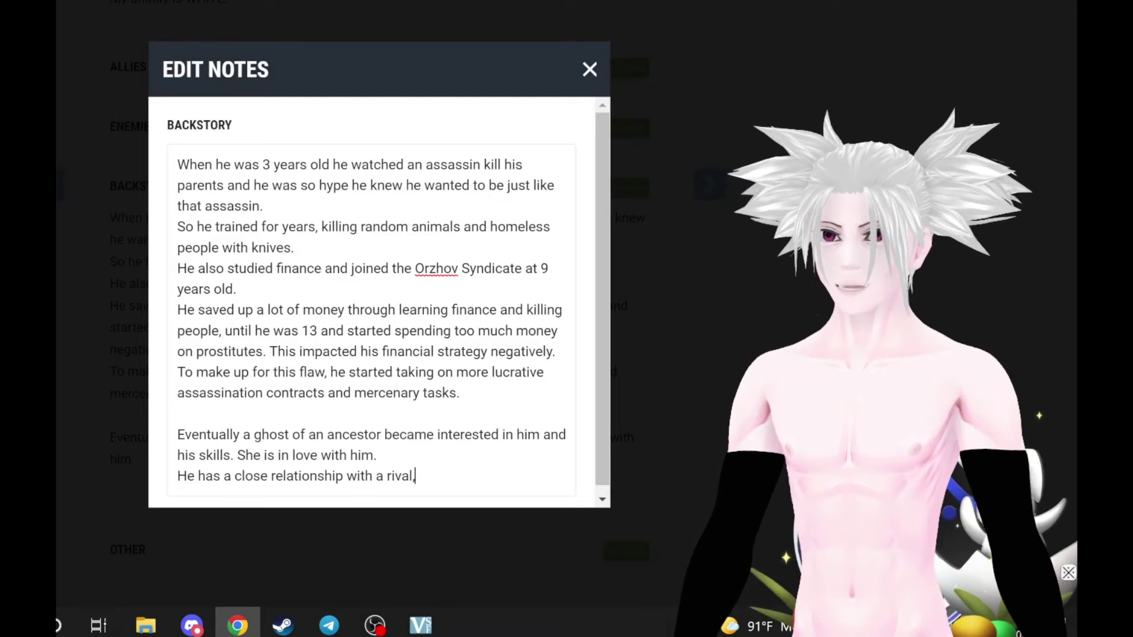
{"action": "type", "text": " a"}
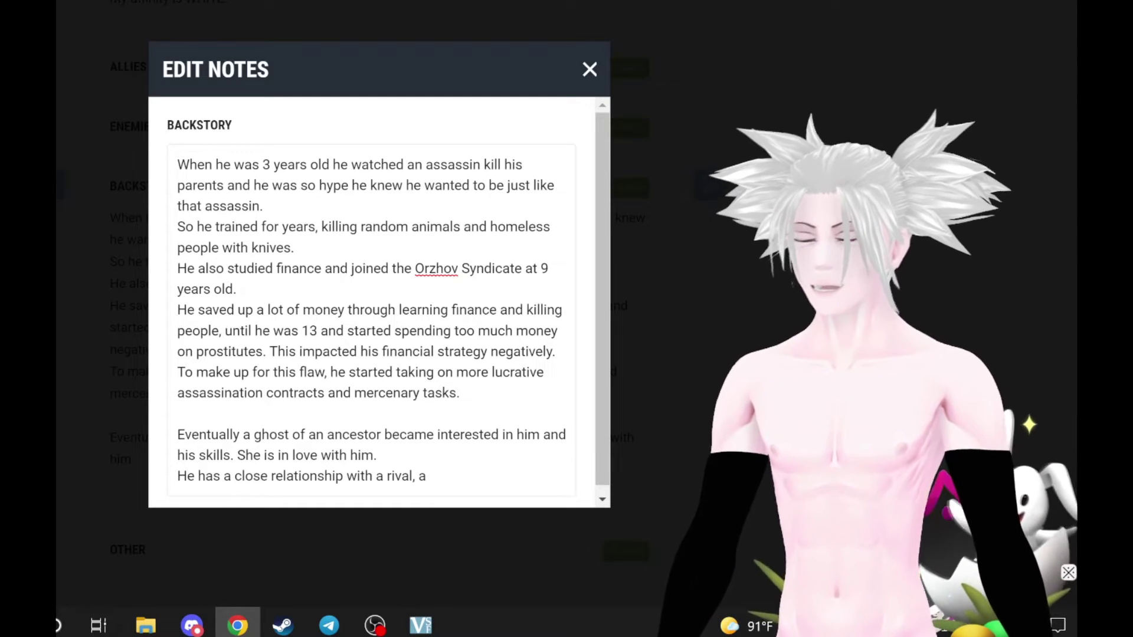
{"action": "type", "text": "n attracti"}
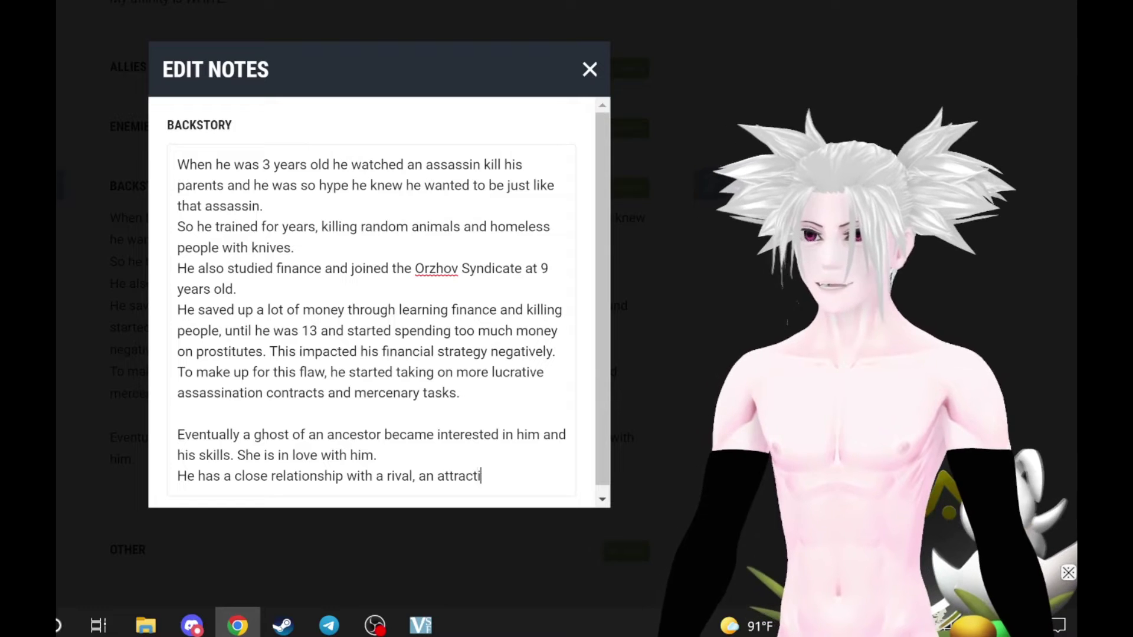
{"action": "type", "text": "ve angel"}
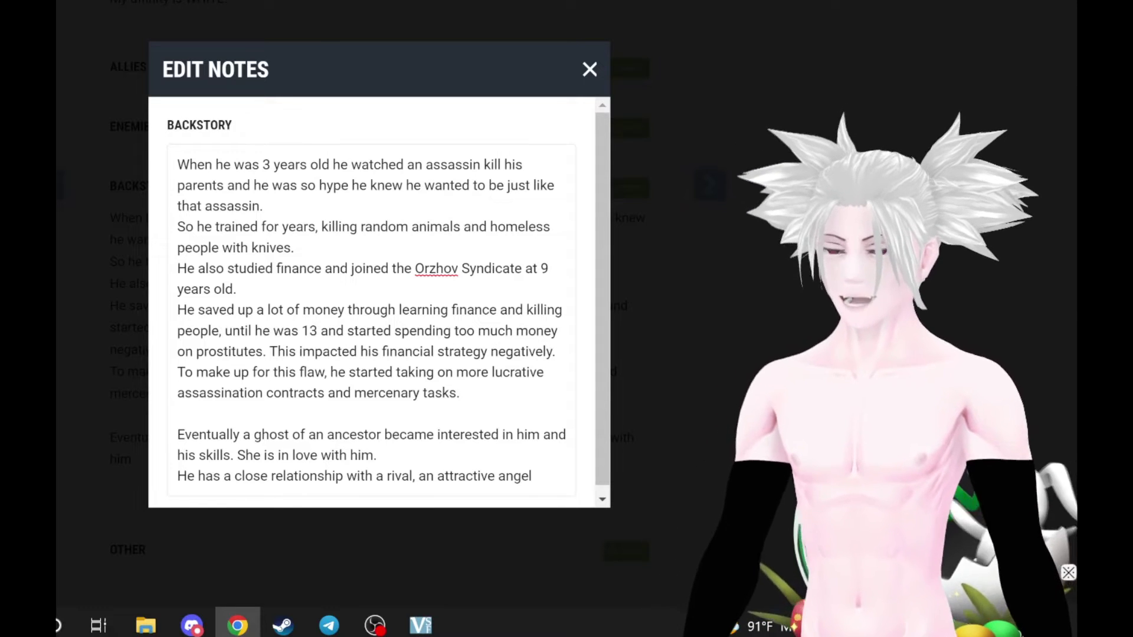
{"action": "type", "text": " that he regularly gives gifts to. Also a lo"}
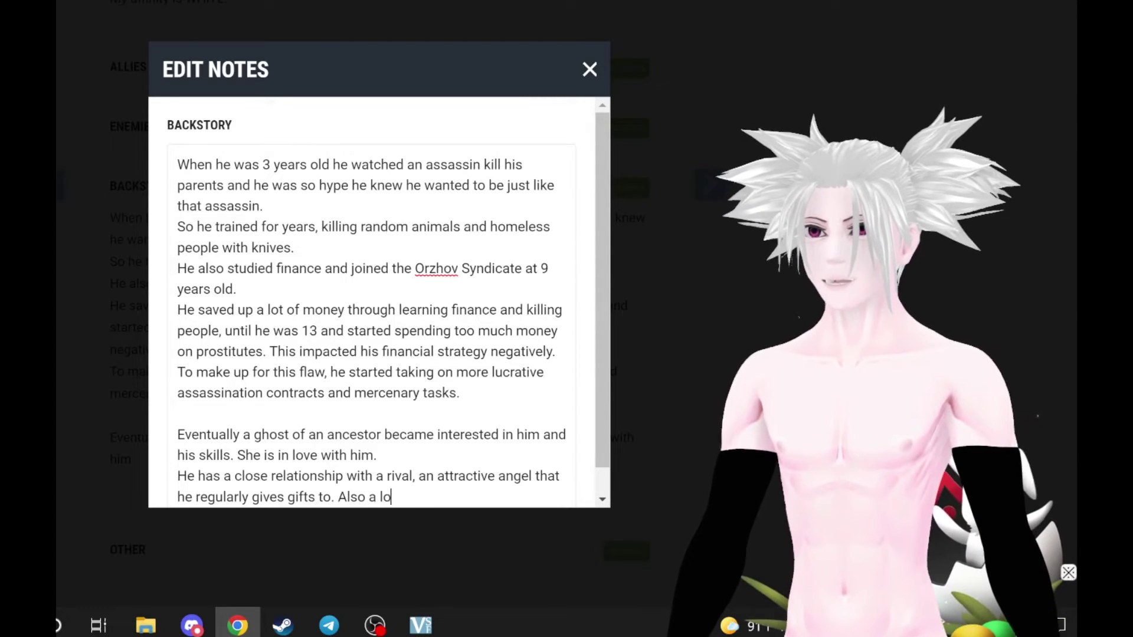
{"action": "type", "text": "ve interest."}
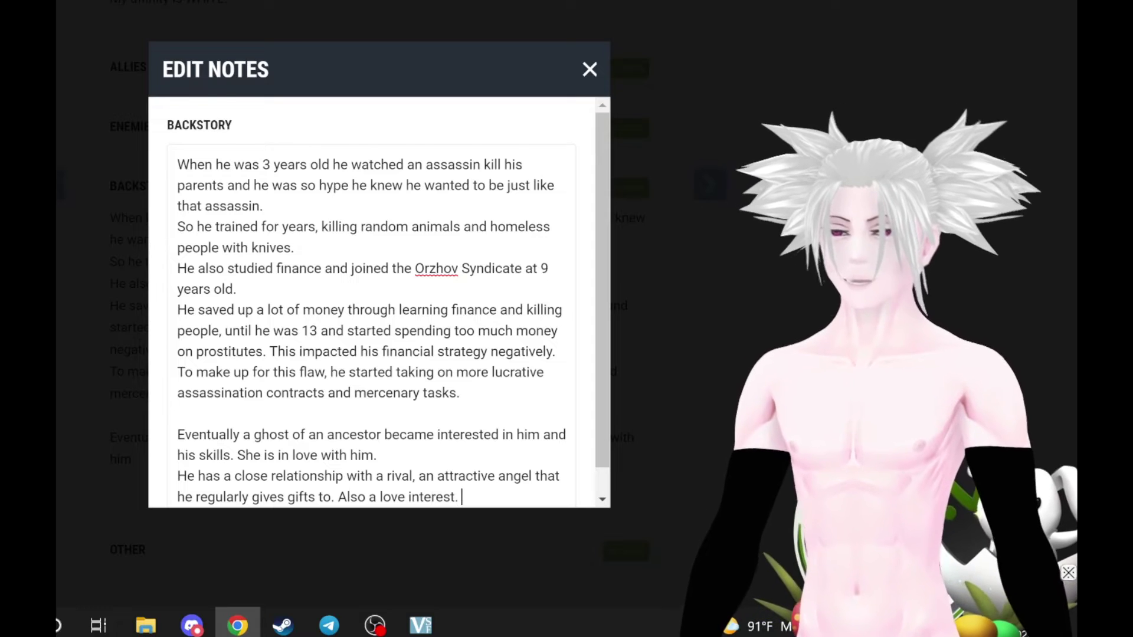
{"action": "key", "text": "Return"}
{"action": "key", "text": "Escape"}
Scroll through the saved Backstory, then switch over to Discord.
{"action": "scroll", "coordinate": [371, 295], "scroll_direction": "down", "scroll_amount": 1}
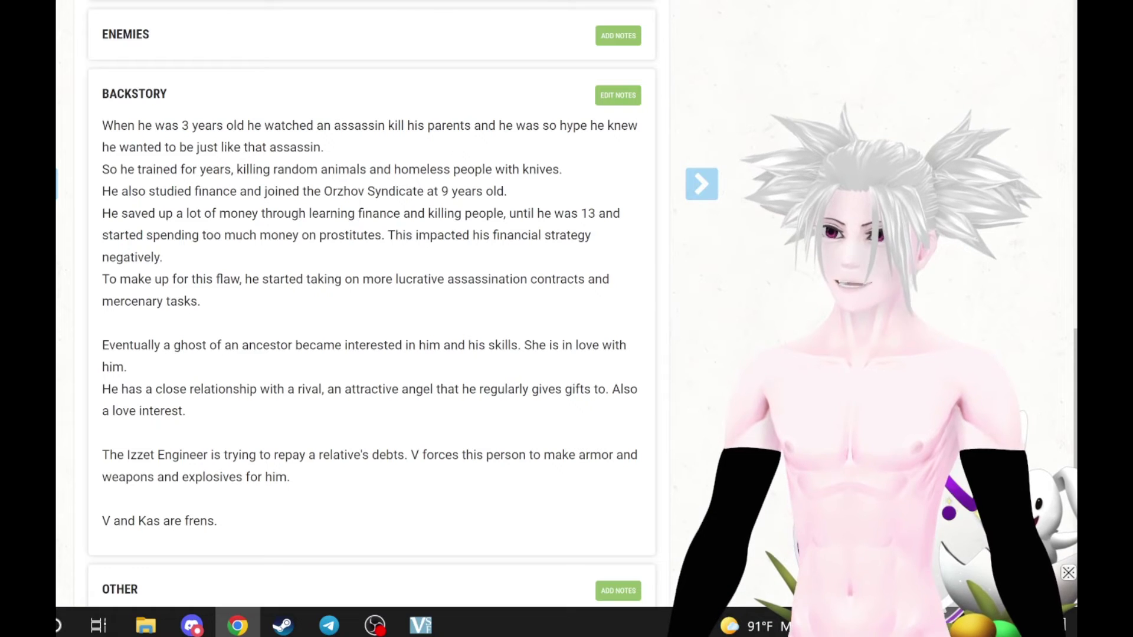
{"action": "key", "text": "alt+Tab"}
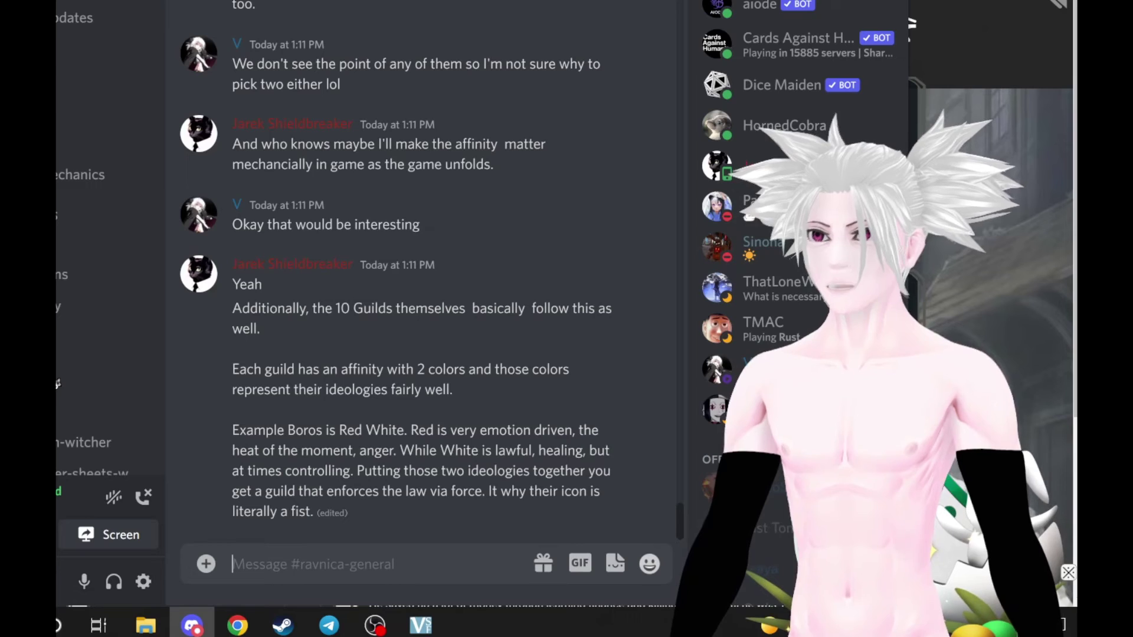
Post the reply 'I know' in #ravnica-general.
{"action": "type", "text": "I know"}
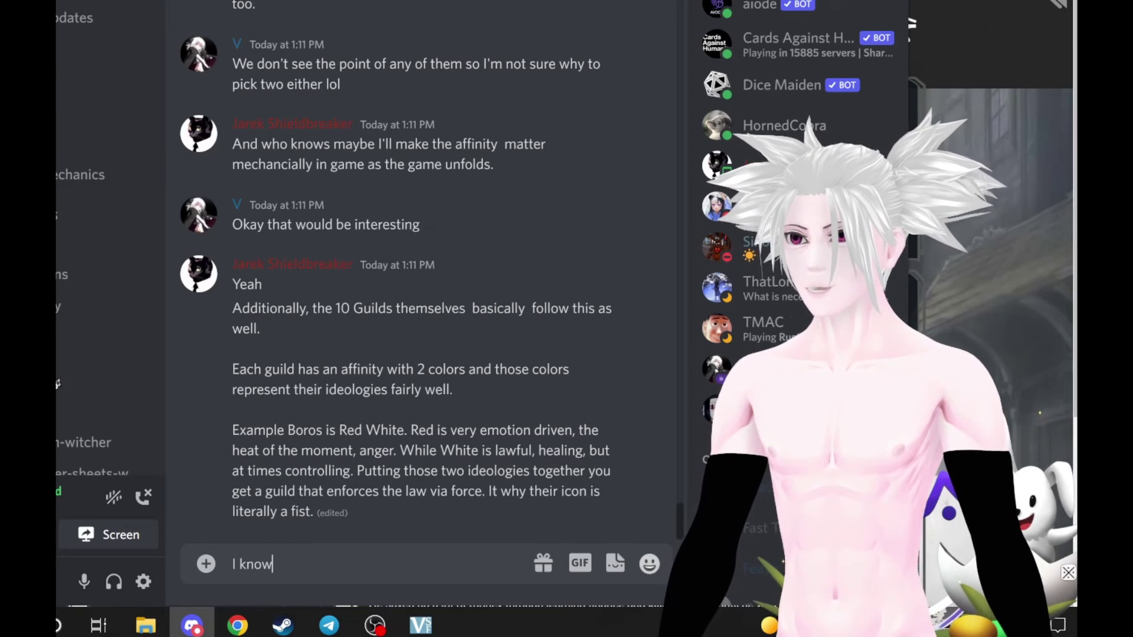
{"action": "key", "text": "Return"}
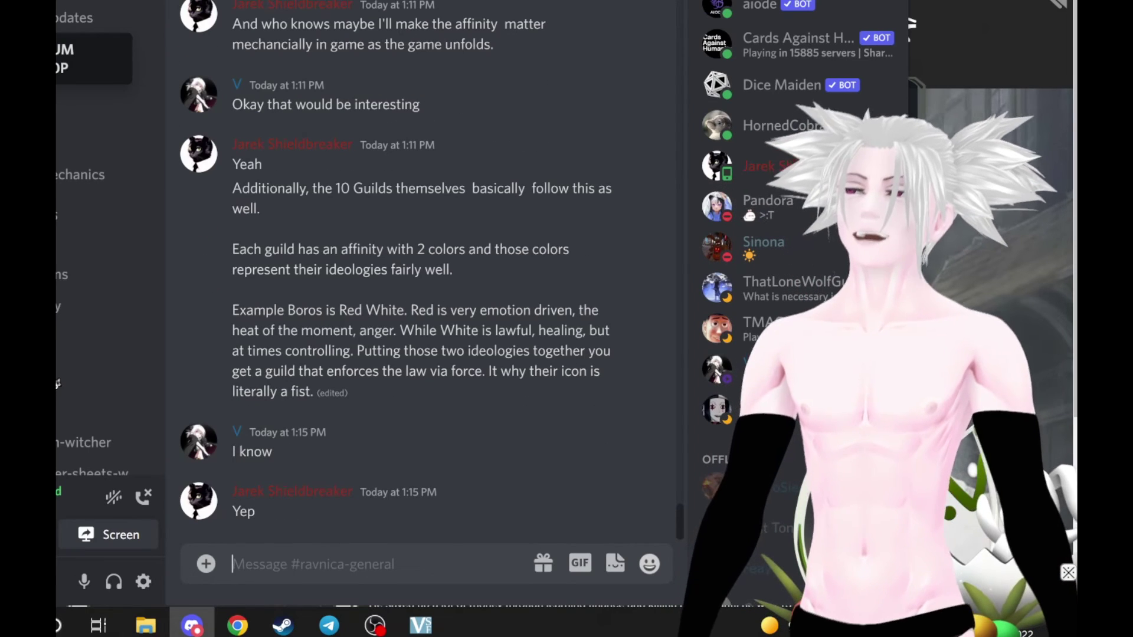